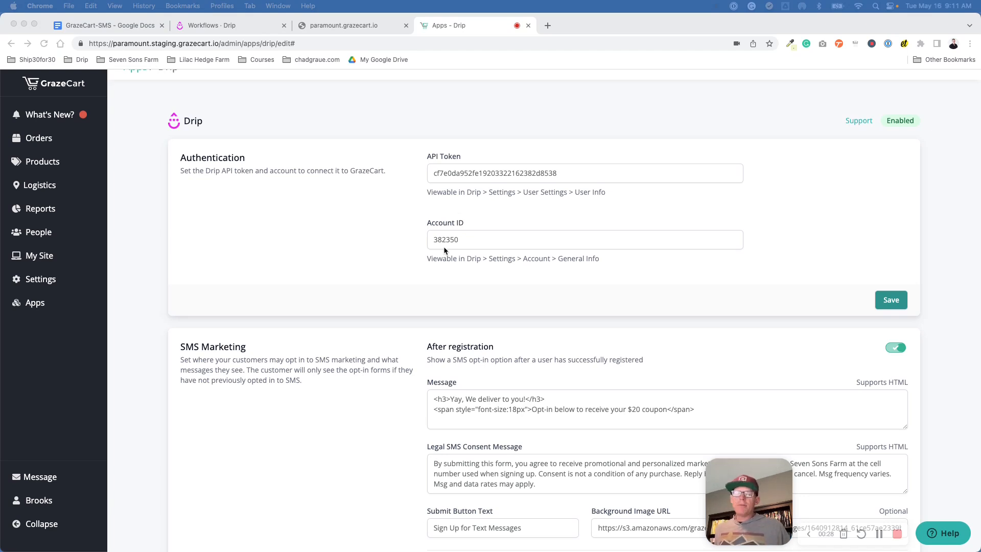
# Step: Turn off the After registration SMS opt-in, keeping the During Checkout and Order Confirmation opt-ins on
pyautogui.scroll(-5, 443, 247)
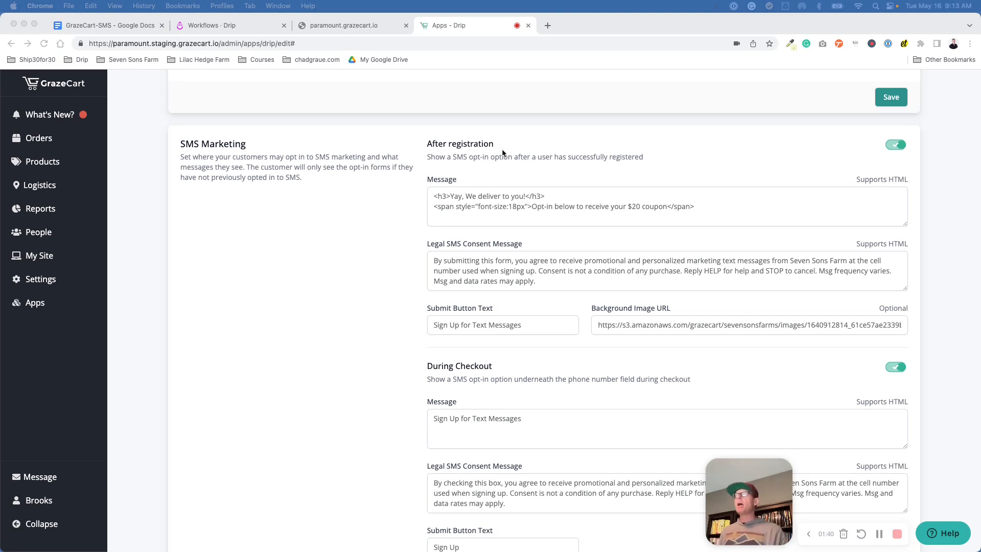
pyautogui.click(854, 149)
pyautogui.scroll(-1, 869, 138)
pyautogui.click(896, 112)
pyautogui.scroll(-5, 896, 120)
pyautogui.scroll(-2, 895, 123)
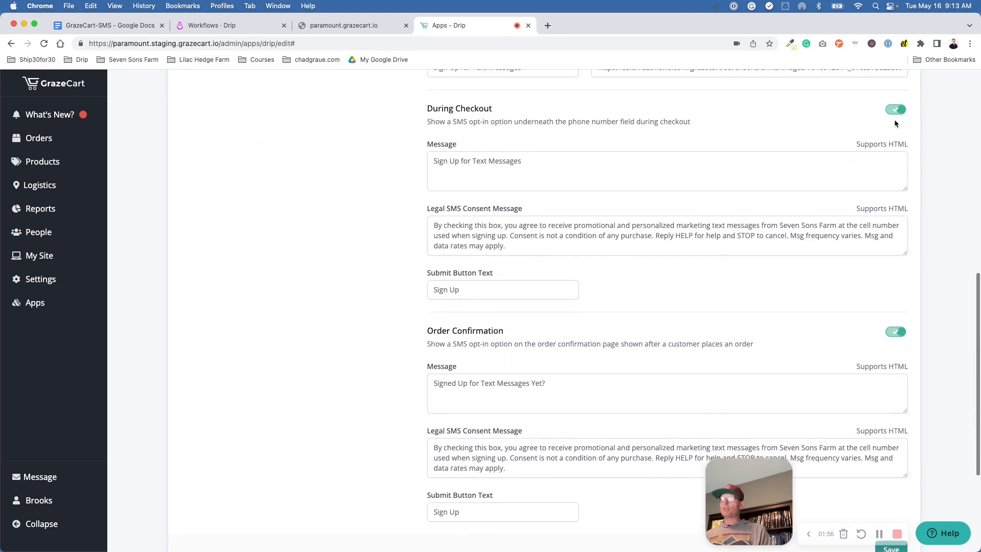
pyautogui.scroll(4, 896, 120)
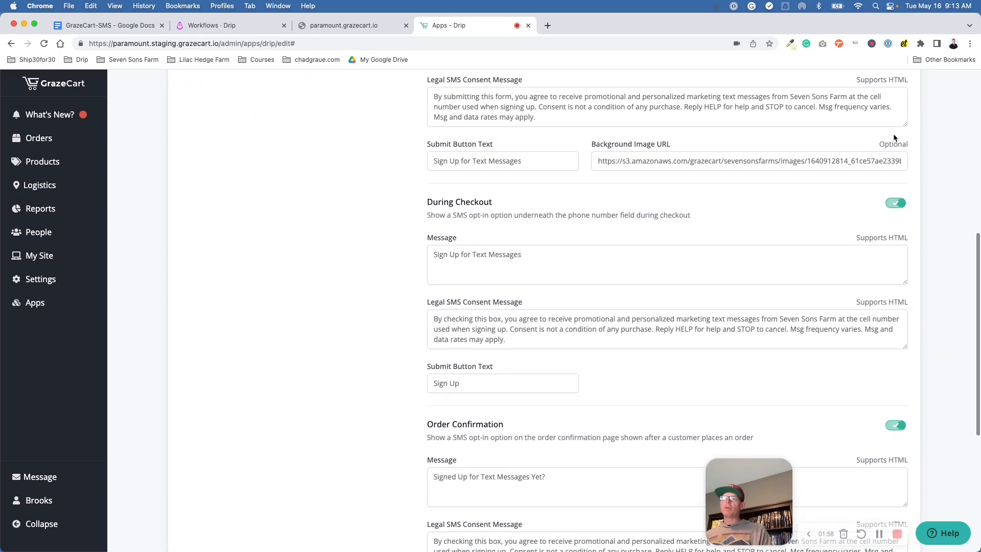
pyautogui.scroll(3, 896, 128)
pyautogui.click(895, 132)
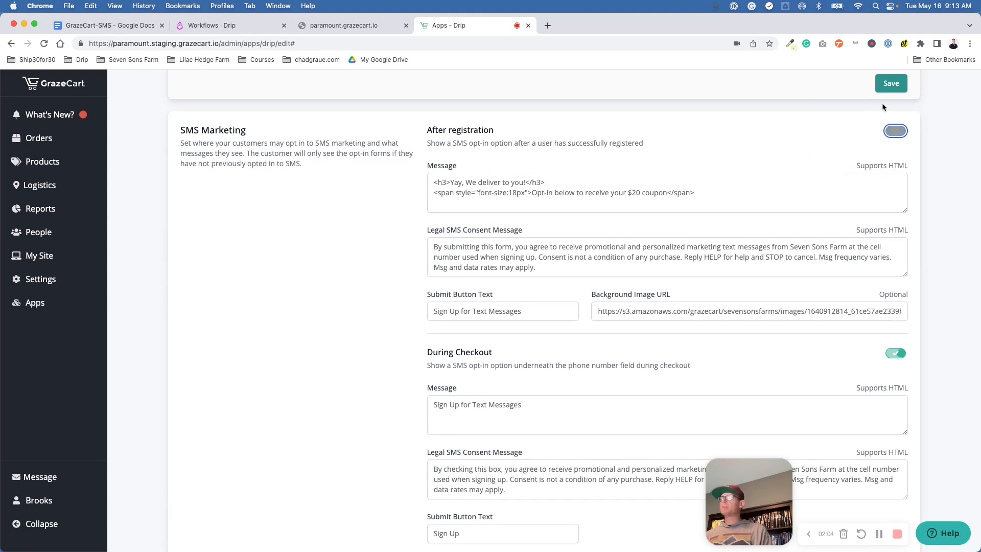
pyautogui.scroll(-3, 869, 144)
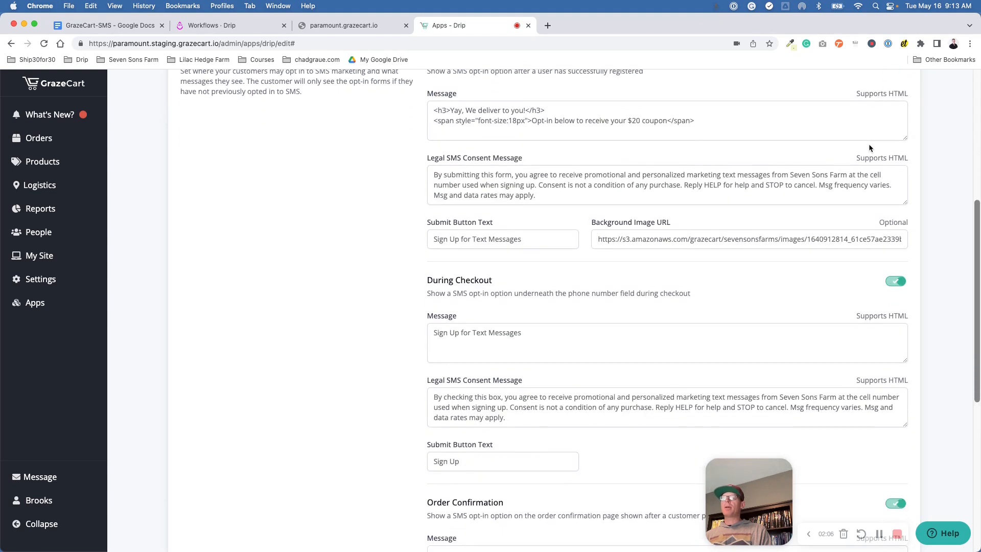
pyautogui.scroll(5, 869, 143)
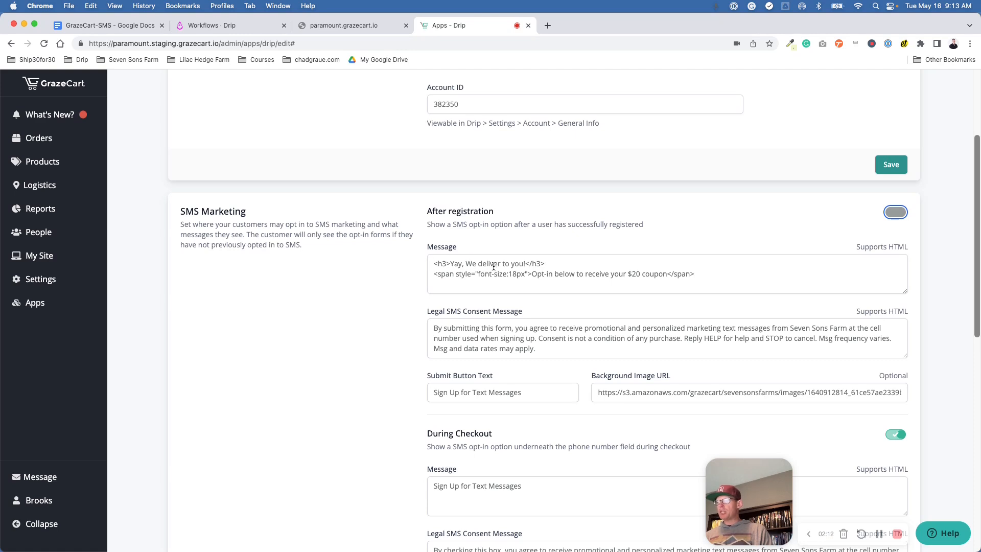
pyautogui.moveTo(695, 274); pyautogui.dragTo(424, 261)
pyautogui.scroll(-1, 406, 296)
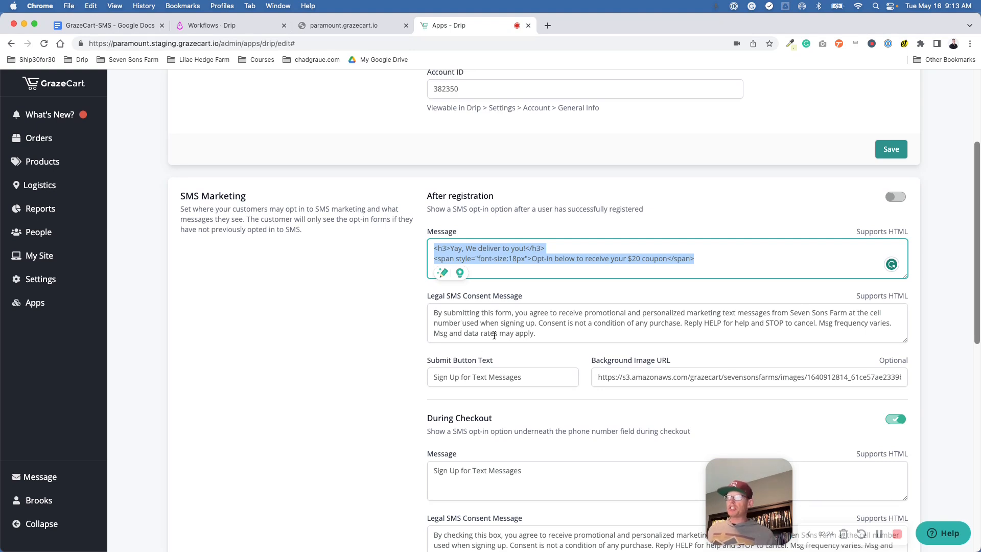
pyautogui.click(529, 334)
pyautogui.moveTo(528, 333); pyautogui.dragTo(434, 313)
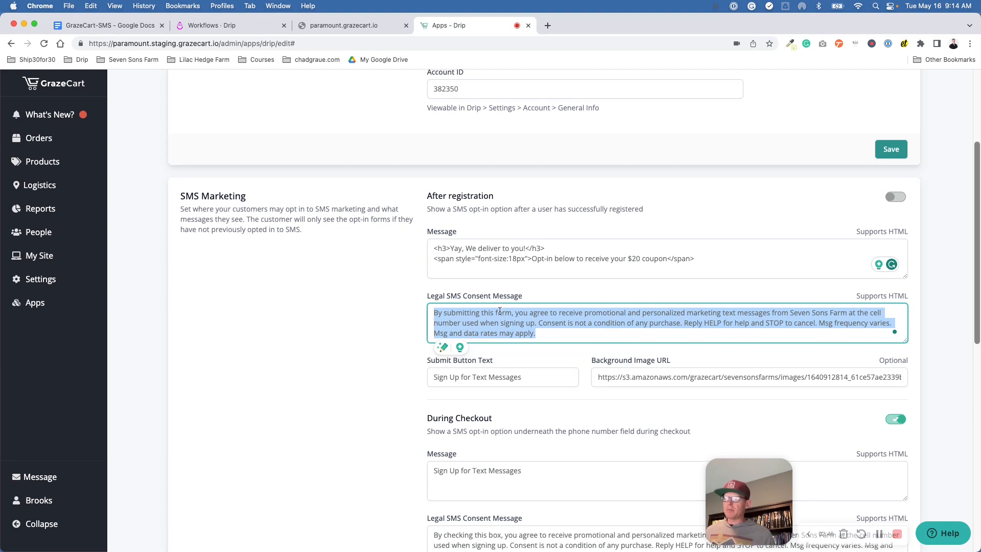
pyautogui.scroll(-2, 533, 323)
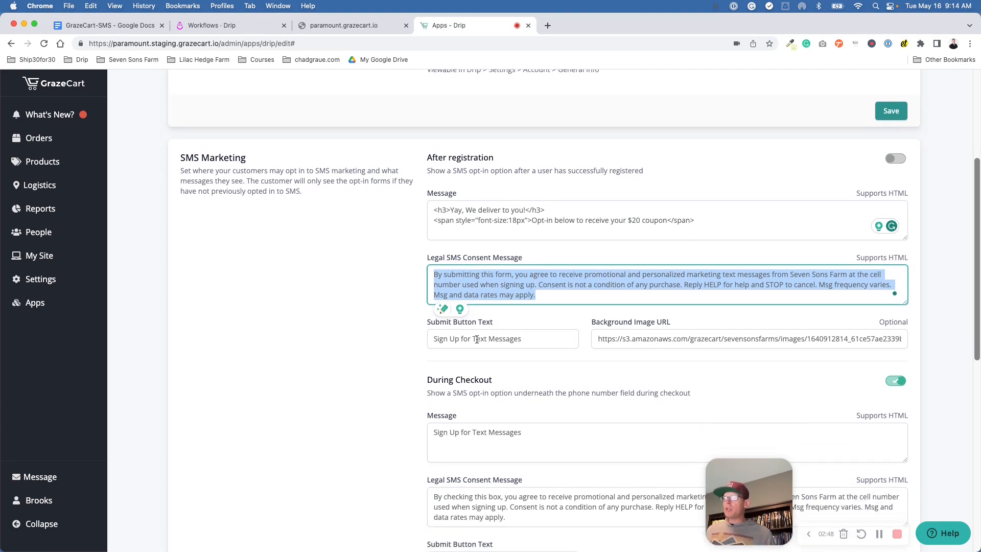
pyautogui.click(439, 340)
pyautogui.moveTo(439, 340); pyautogui.dragTo(511, 340)
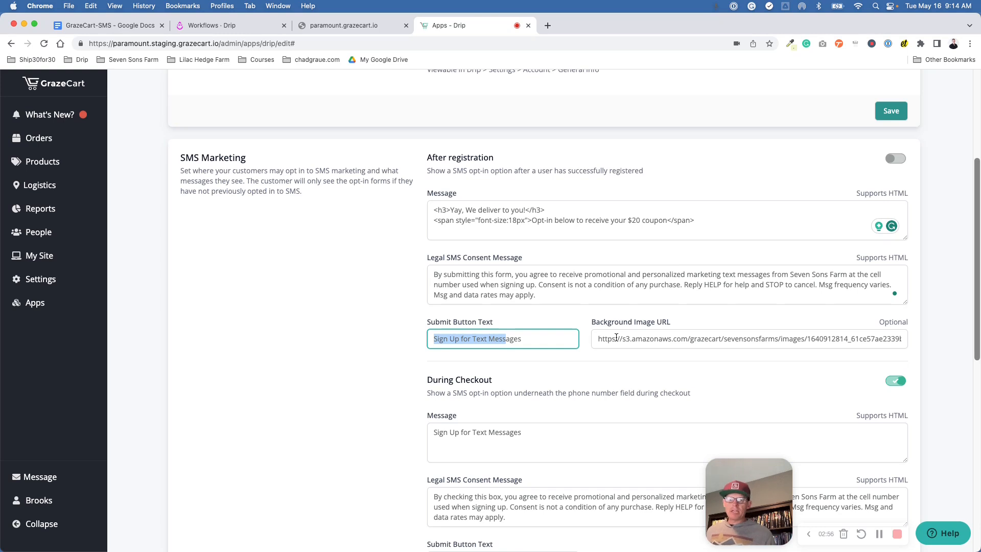
pyautogui.scroll(-5, 618, 337)
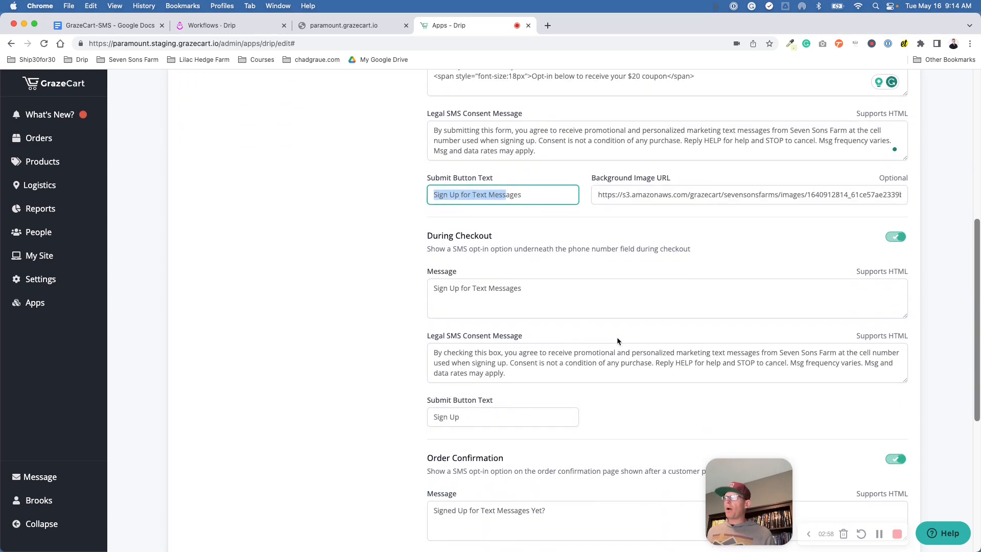
pyautogui.scroll(5, 661, 261)
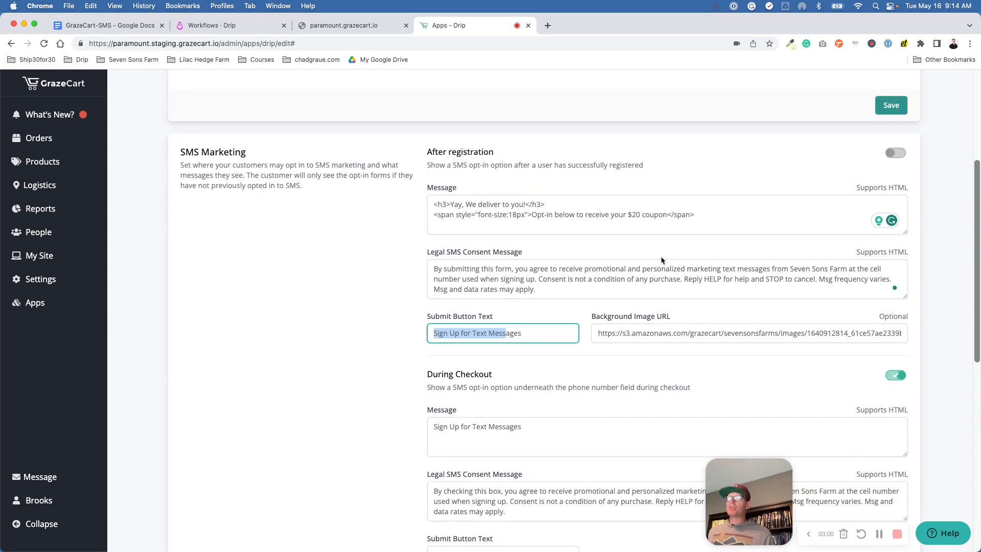
pyautogui.scroll(-5, 661, 260)
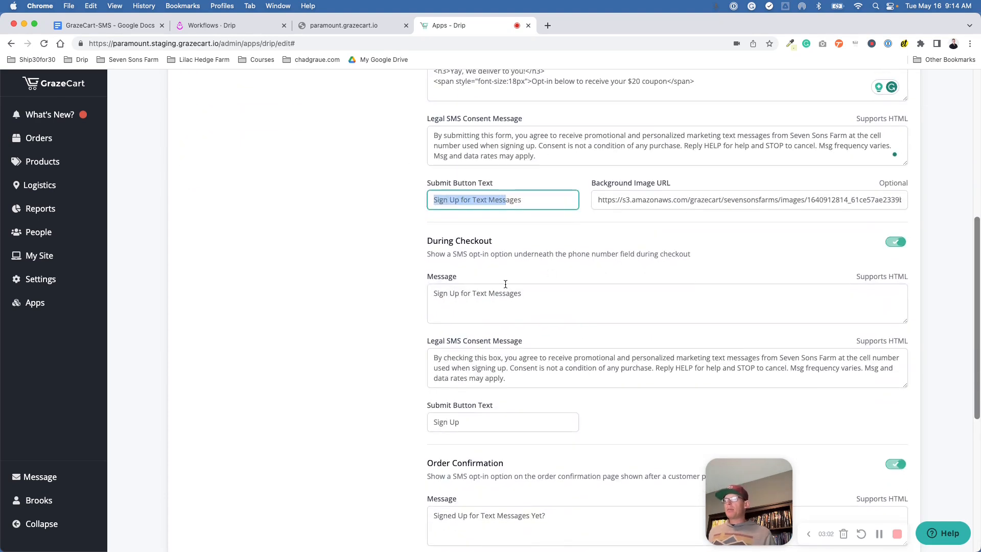
pyautogui.scroll(-2, 502, 285)
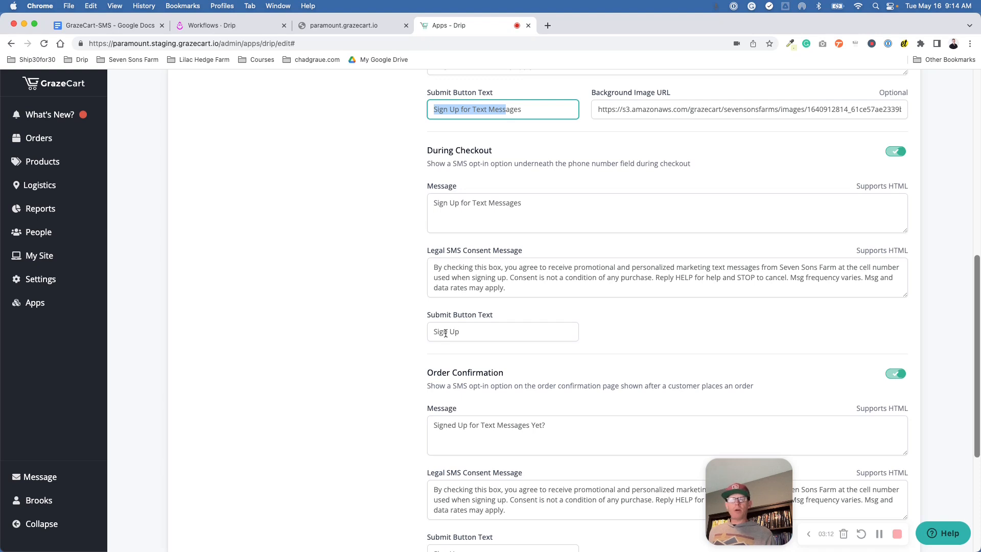
pyautogui.scroll(-5, 446, 333)
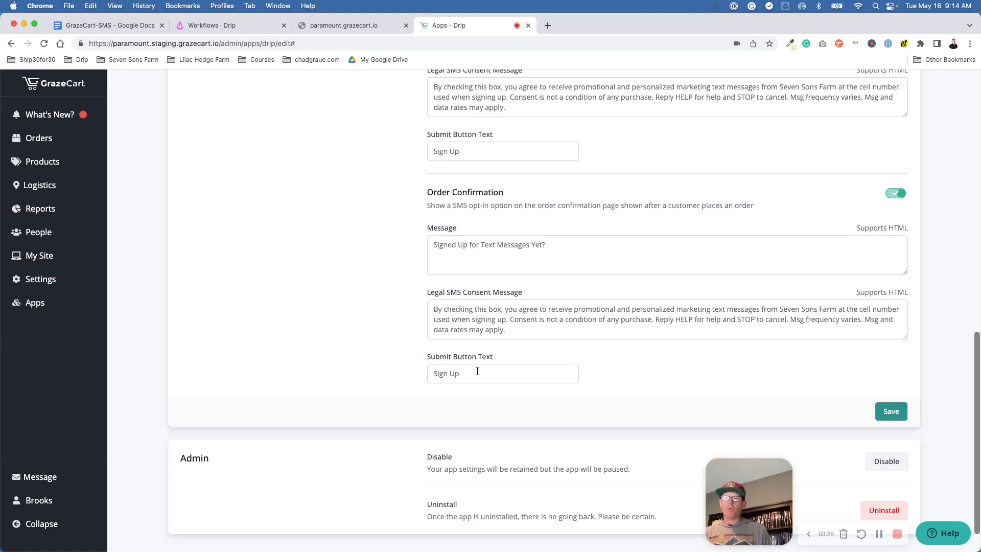
pyautogui.scroll(6, 477, 371)
pyautogui.scroll(-1, 477, 374)
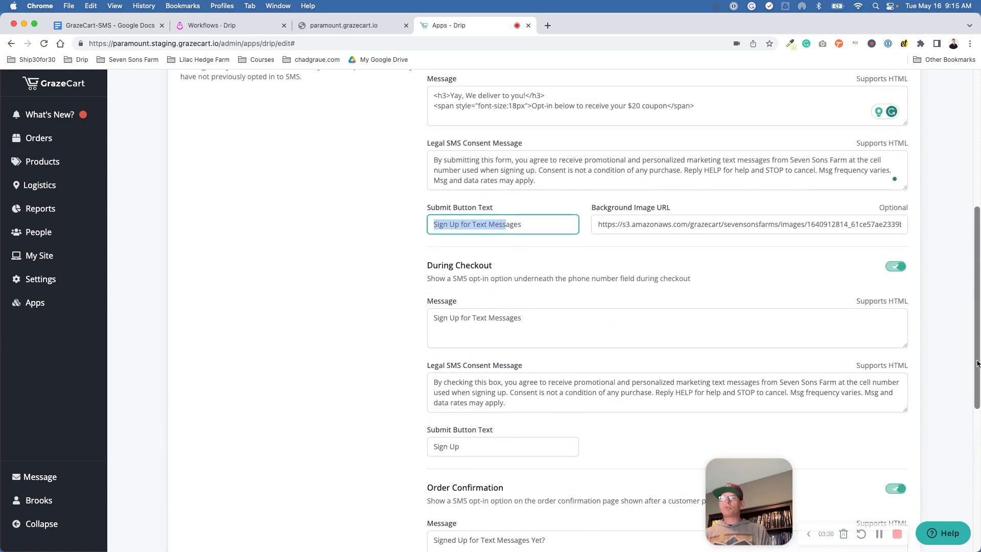
# Step: Maximize the incognito storefront window and enter zip code 45873 on the Create Account form
pyautogui.moveTo(980, 21); pyautogui.dragTo(396, 22)
pyautogui.doubleClick(393, 21)
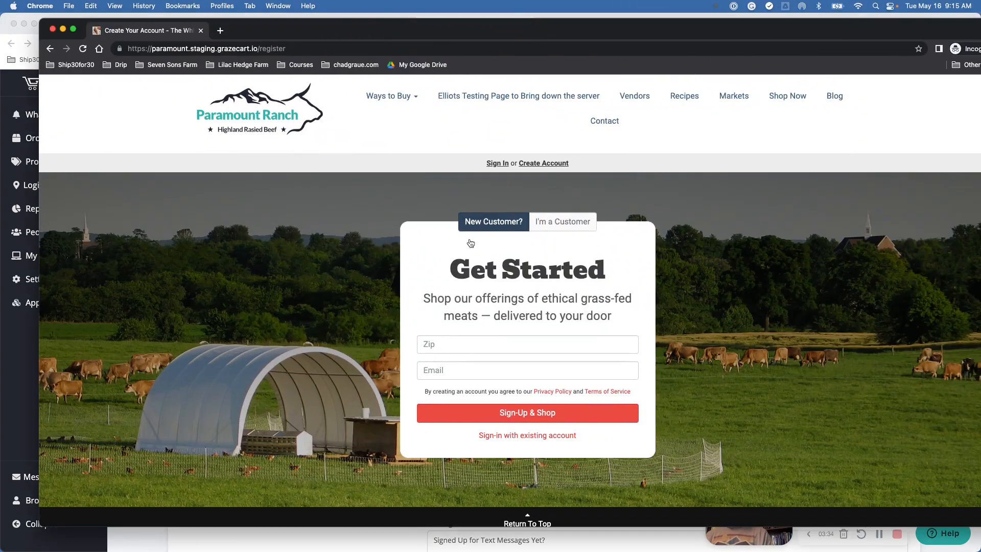
pyautogui.click(460, 346)
pyautogui.write('62629')
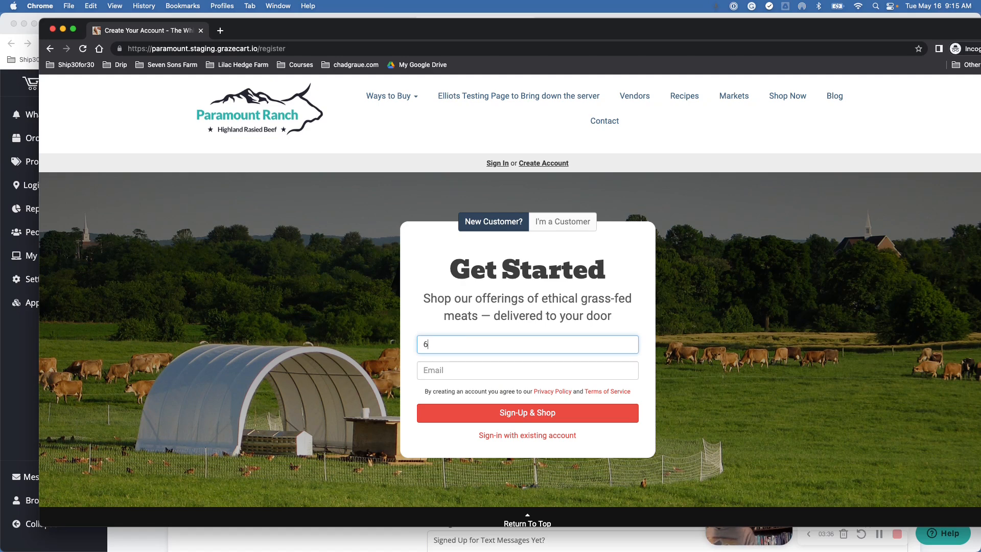
pyautogui.press('BackSpace')
pyautogui.press('BackSpace')
pyautogui.press('BackSpace')
pyautogui.press('BackSpace')
pyautogui.press('BackSpace')
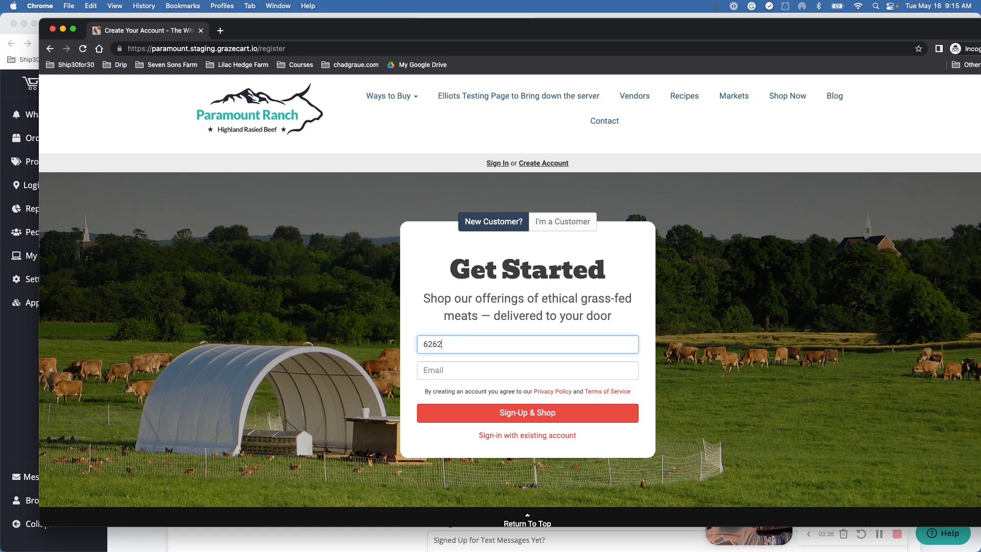
pyautogui.write('45873')
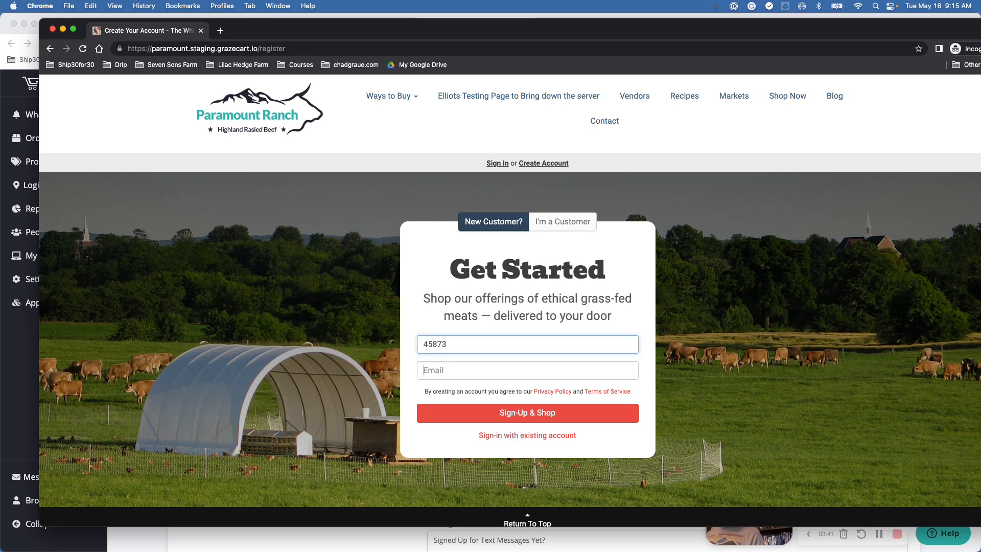
# Step: Enter the test e-mail address and submit the new customer registration
pyautogui.press('Tab')
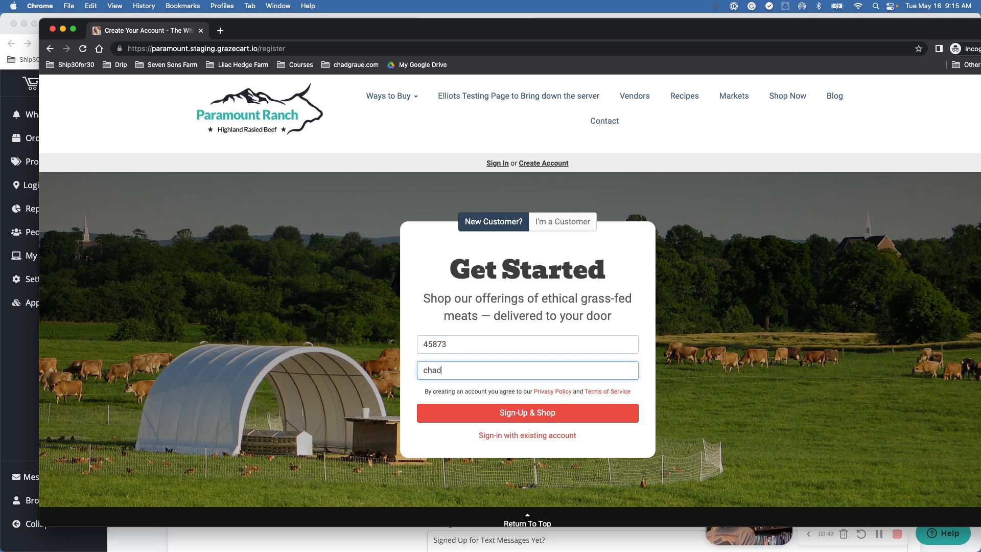
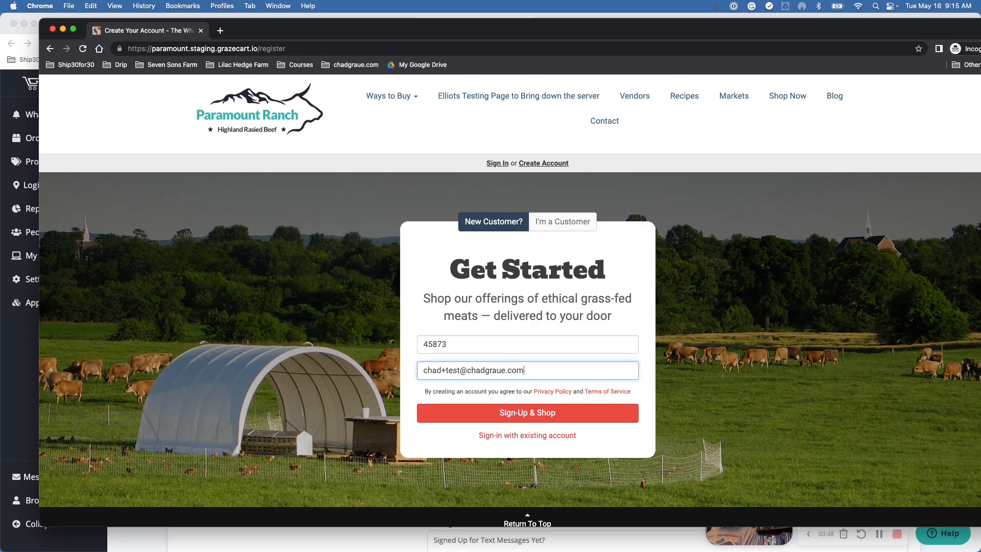
pyautogui.click(514, 414)
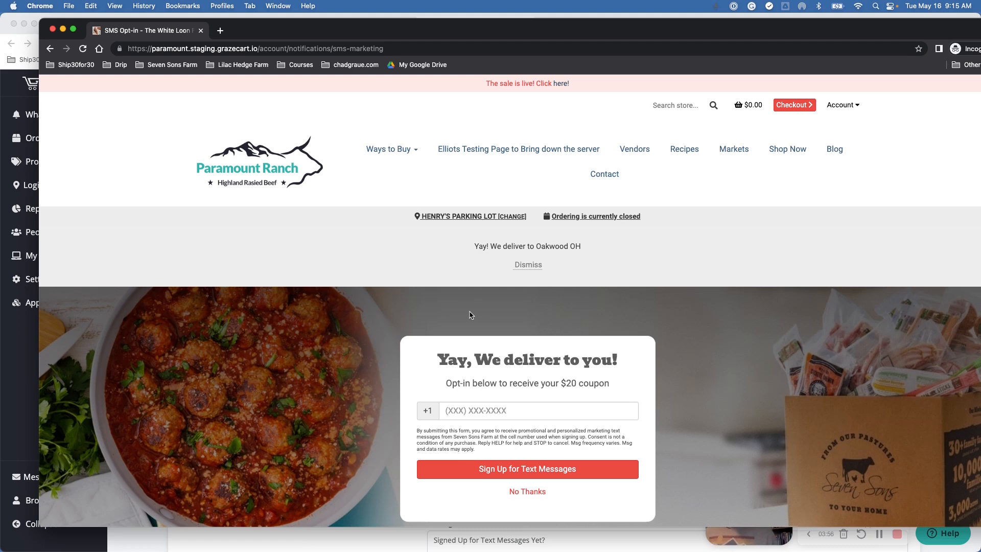
# Step: Subscribe the test customer to text messages by entering a test phone number in the opt-in form
pyautogui.scroll(-1, 471, 315)
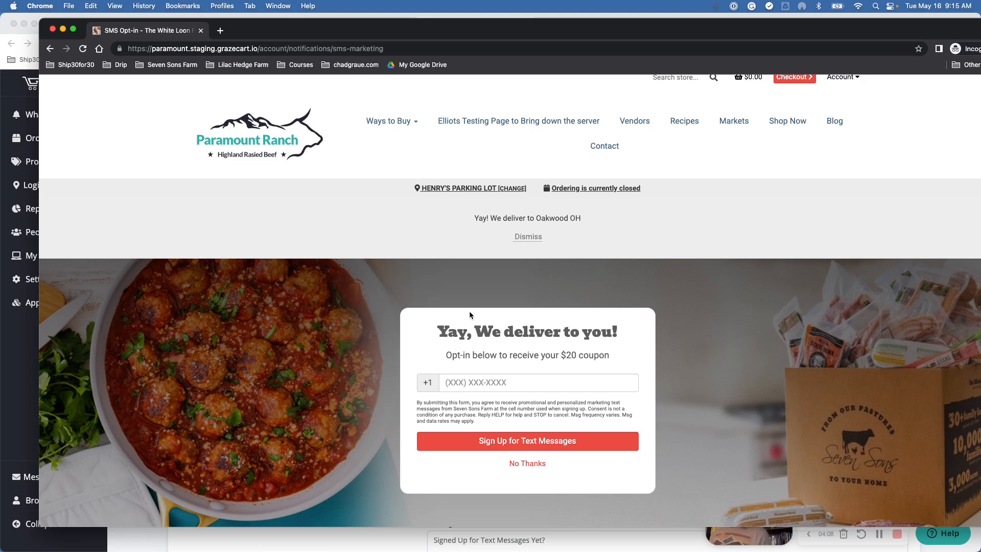
pyautogui.click(458, 383)
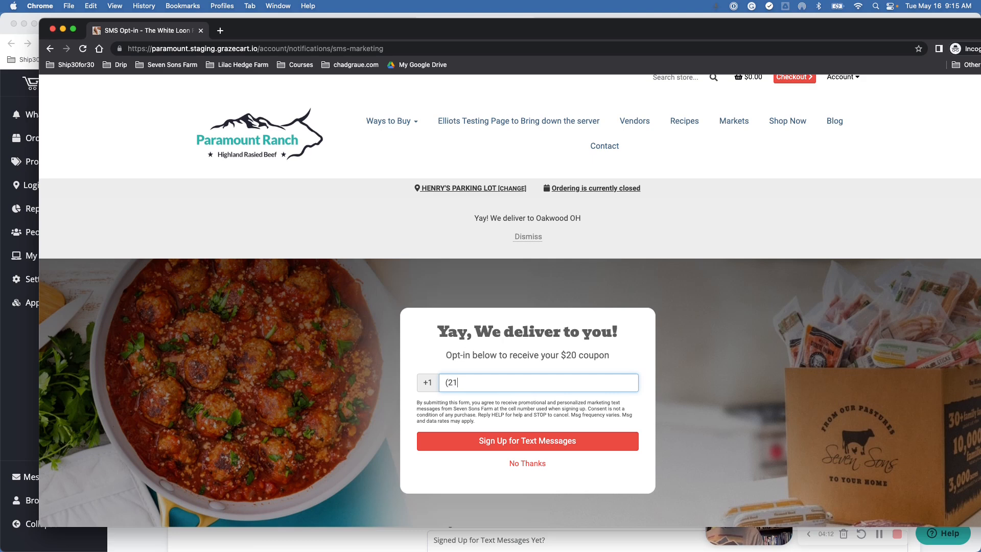
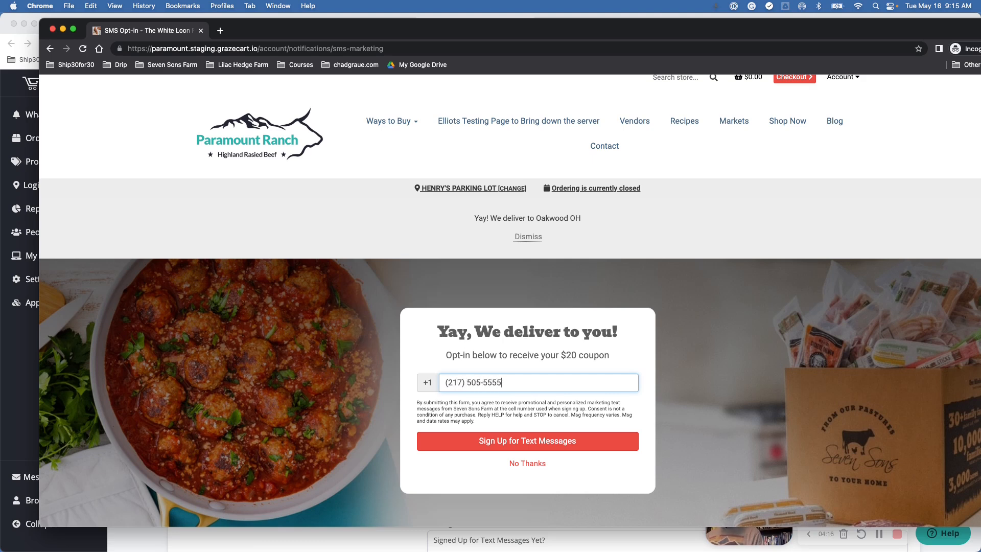
pyautogui.click(532, 445)
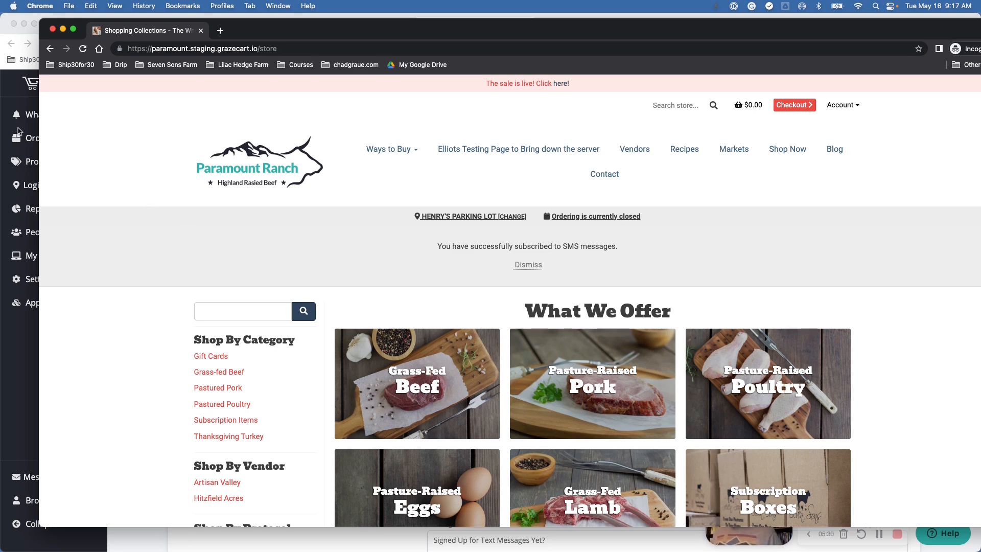
# Step: Re-enable the After registration SMS opt-in in the admin's SMS Marketing settings
pyautogui.click(26, 103)
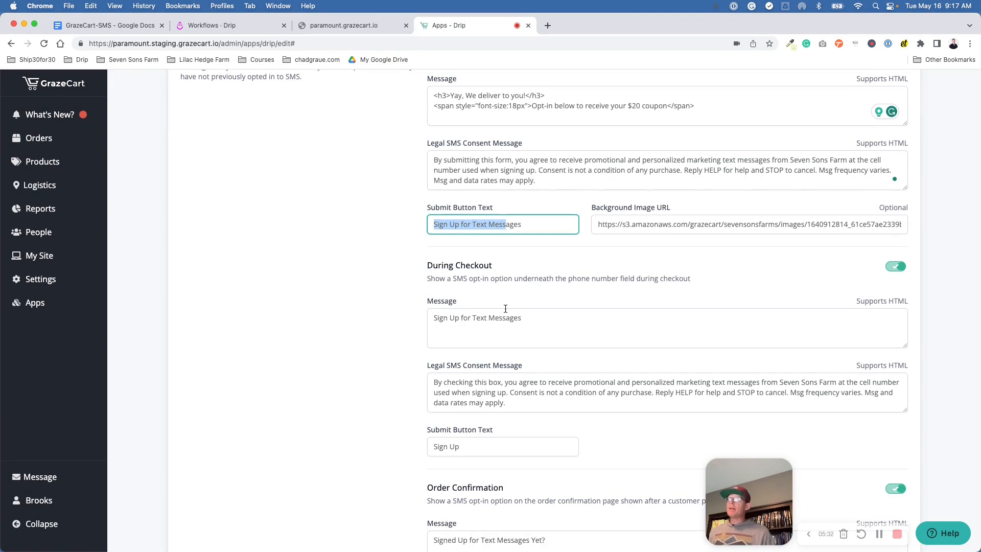
pyautogui.scroll(3, 505, 308)
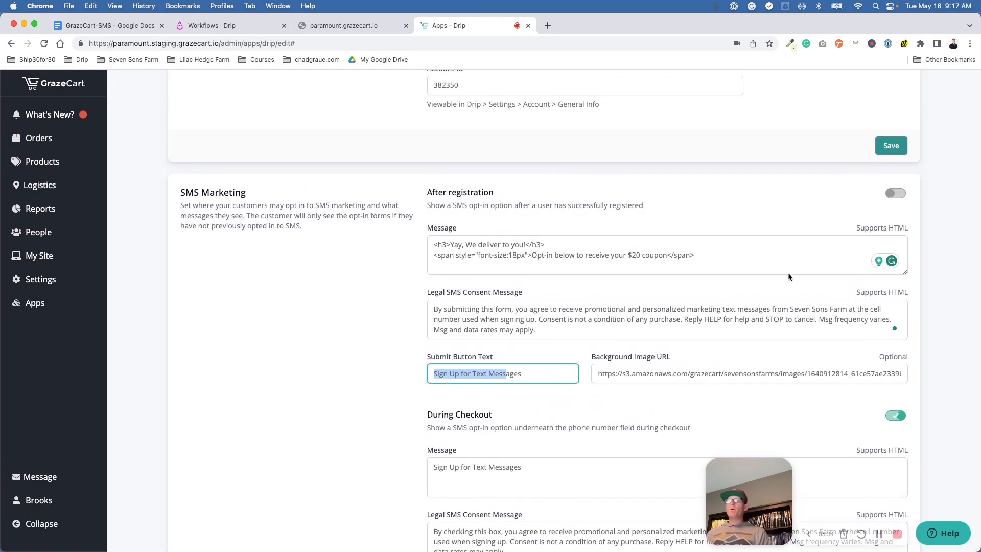
pyautogui.click(893, 199)
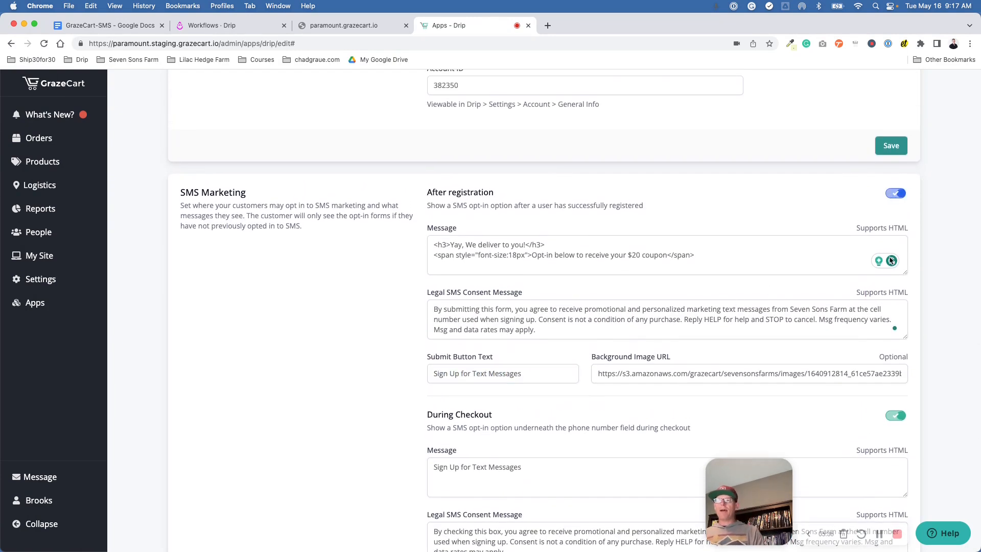
pyautogui.scroll(-1, 897, 317)
pyautogui.scroll(-1, 897, 317)
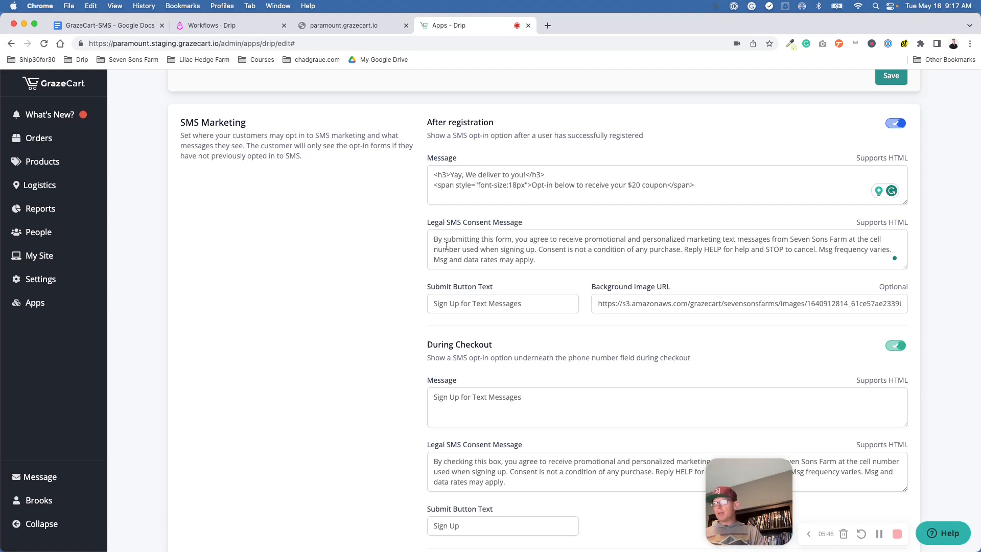
pyautogui.moveTo(435, 241); pyautogui.dragTo(539, 257)
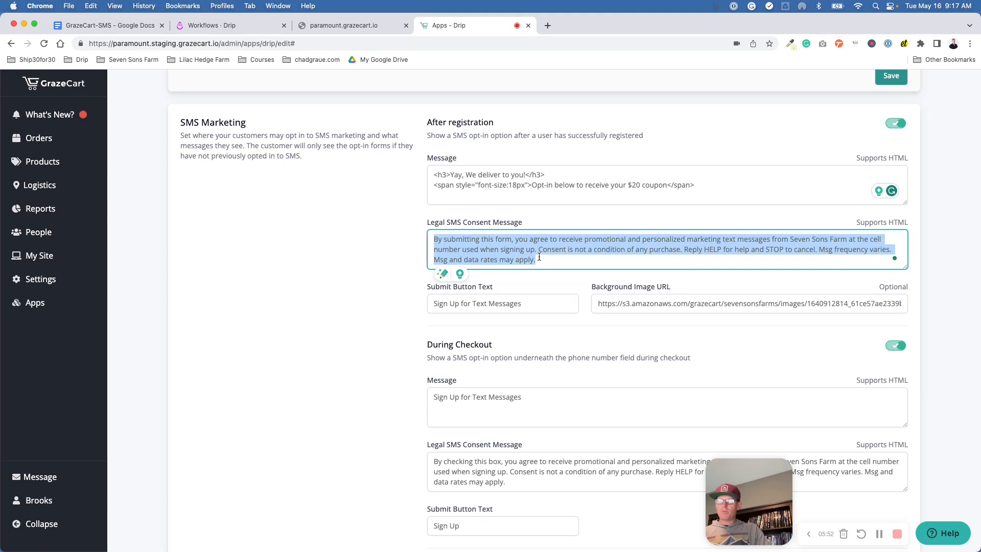
pyautogui.moveTo(540, 257); pyautogui.dragTo(533, 260)
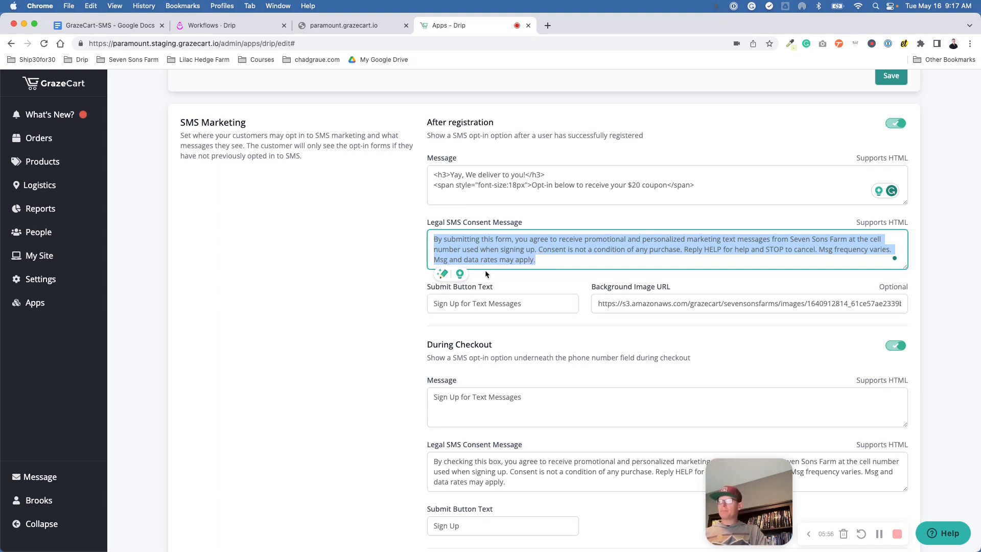
pyautogui.scroll(-1, 486, 271)
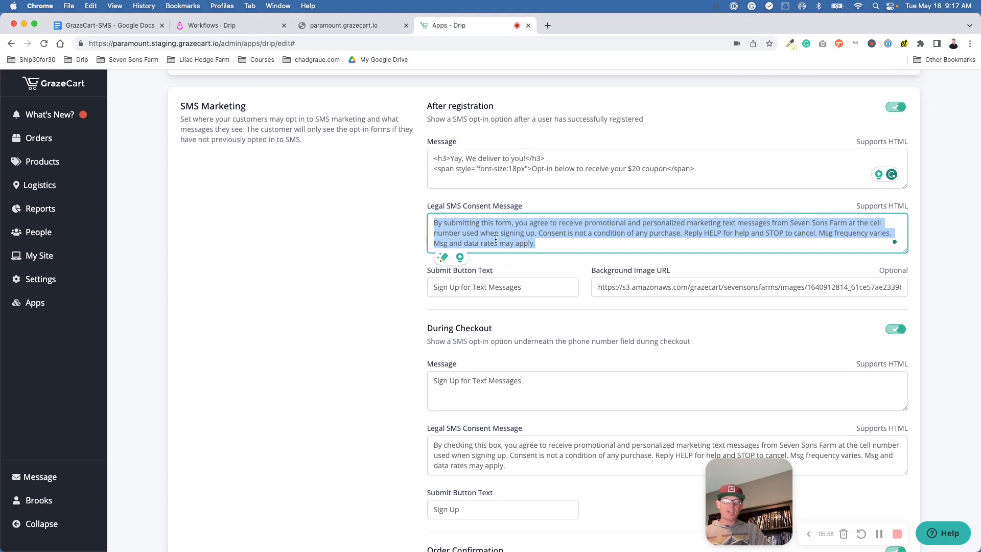
pyautogui.scroll(-4, 491, 257)
pyautogui.scroll(-5, 492, 257)
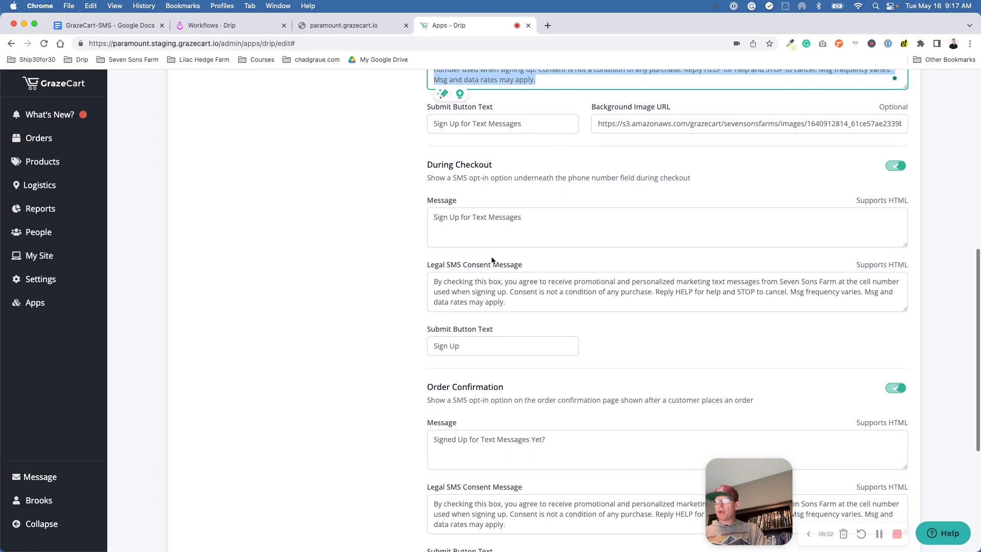